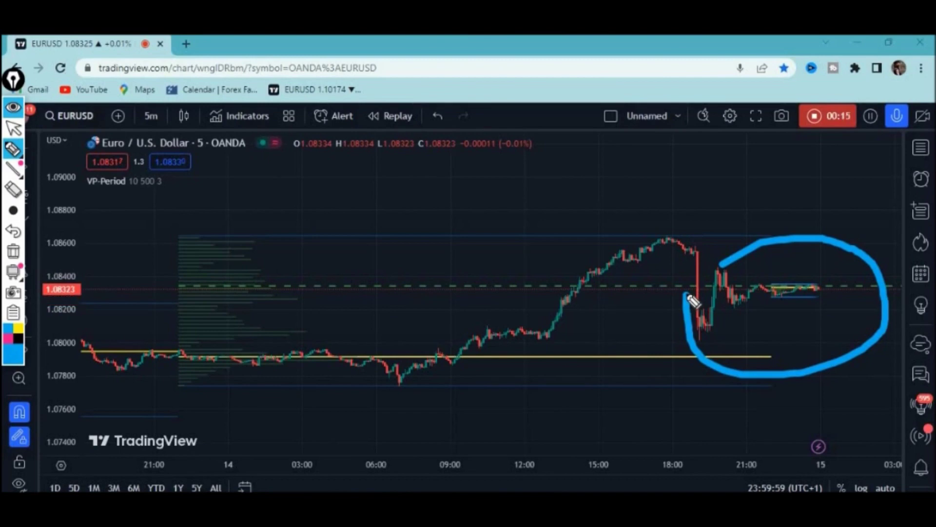
# Step: Mark two points with the pen on the newest daily volume profile, near its start and its middle
pyautogui.click(20, 132)
pyautogui.scroll(3, 664, 381)
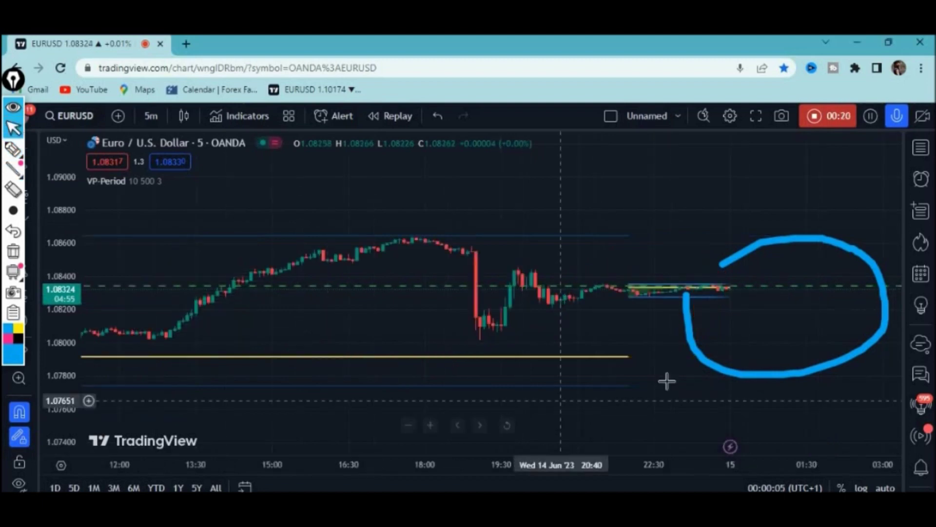
pyautogui.click(13, 149)
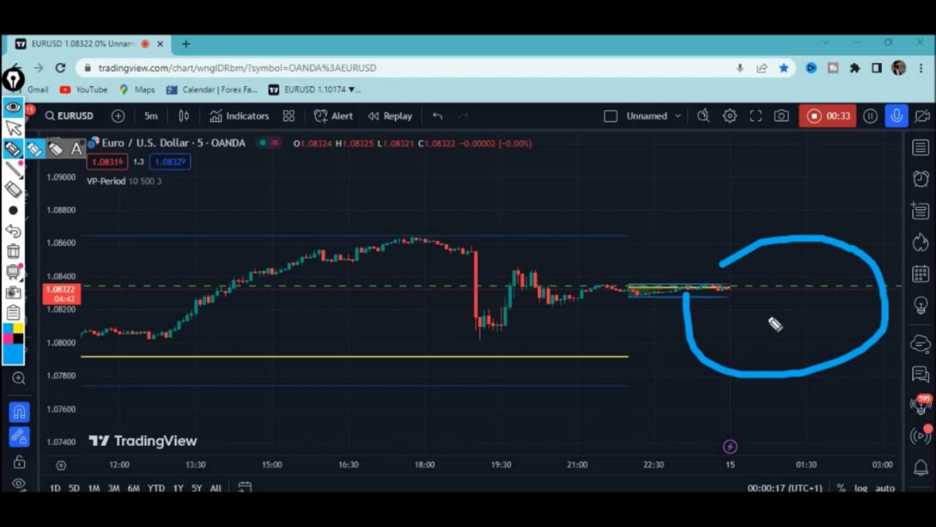
pyautogui.click(641, 294)
pyautogui.click(682, 284)
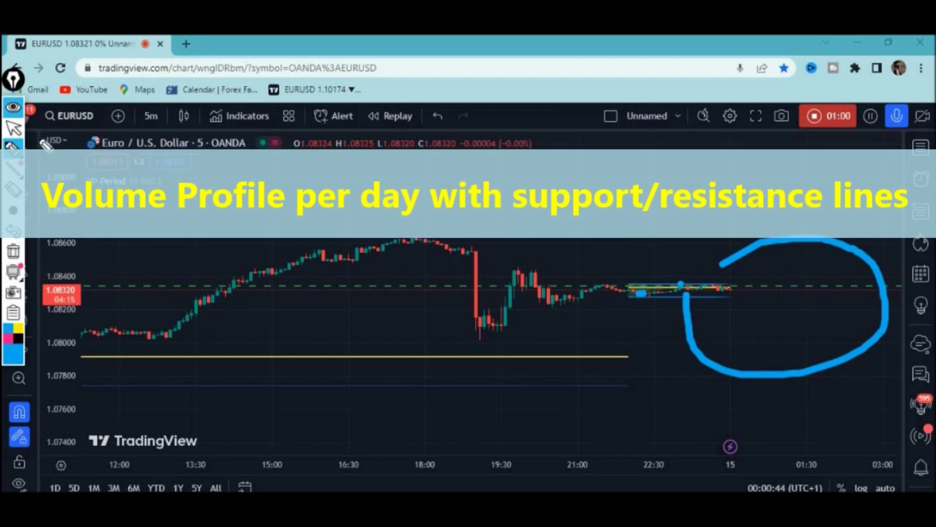
# Step: Circle the 14 June volume profile with the pen and bracket its two high-volume areas beside the histogram
pyautogui.click(13, 128)
pyautogui.scroll(-5, 220, 473)
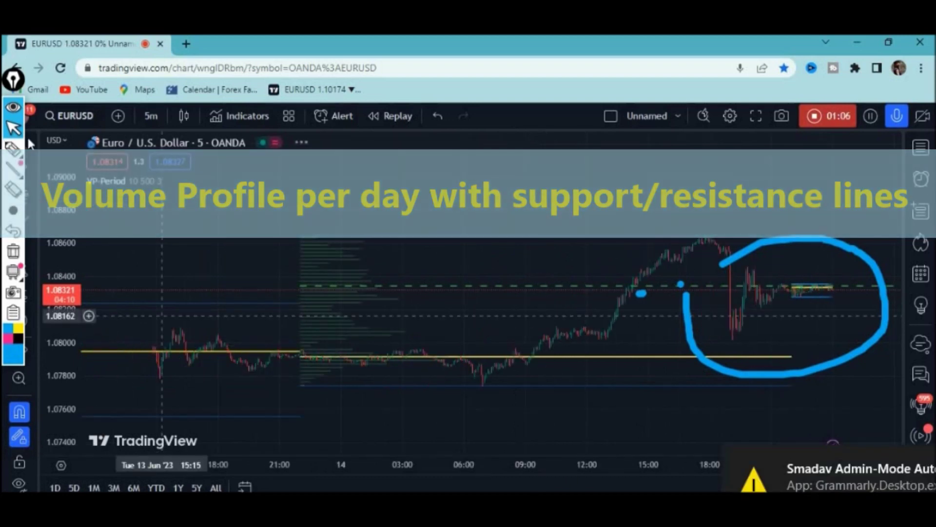
pyautogui.click(13, 148)
pyautogui.moveTo(340, 227)
pyautogui.mouseDown()
pyautogui.moveTo(420, 411)
pyautogui.moveTo(211, 312)
pyautogui.moveTo(261, 201)
pyautogui.mouseUp()
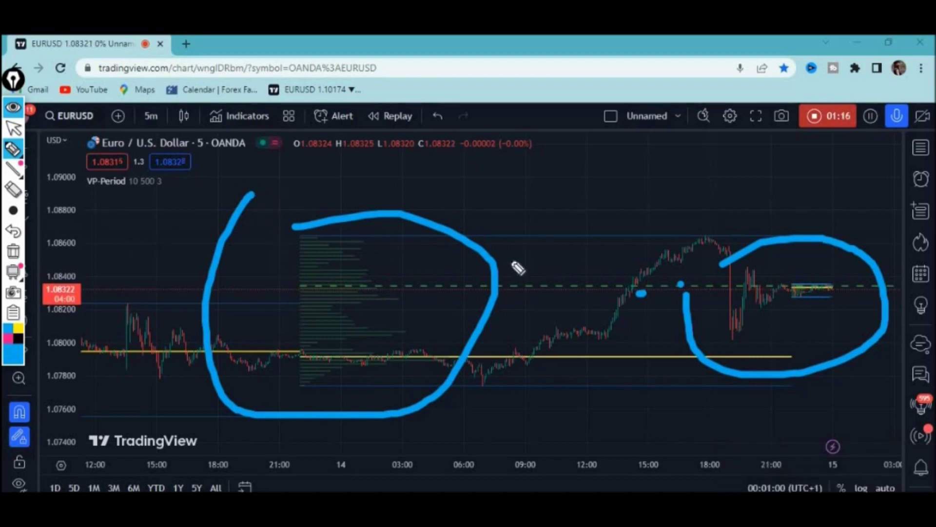
pyautogui.moveTo(366, 282)
pyautogui.mouseDown()
pyautogui.moveTo(418, 293)
pyautogui.moveTo(373, 315)
pyautogui.moveTo(446, 358)
pyautogui.moveTo(373, 381)
pyautogui.mouseUp()
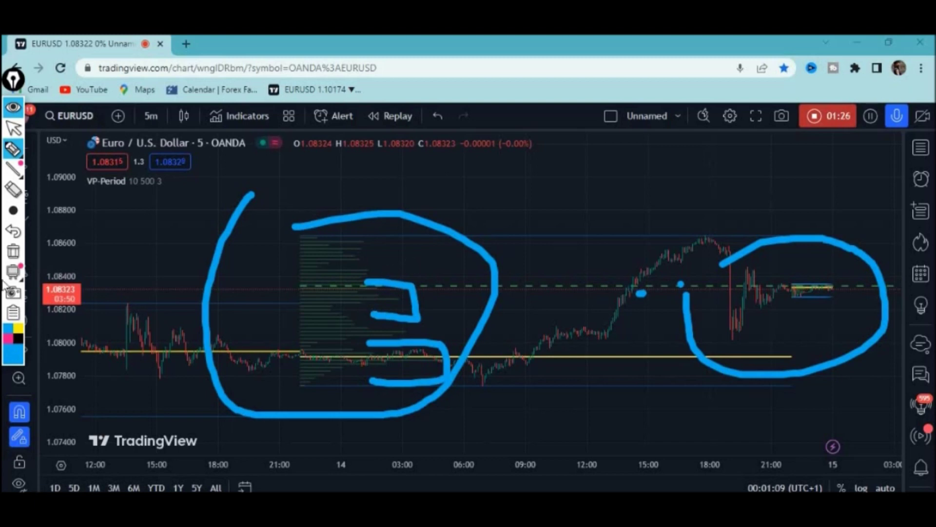
# Step: Clear the pen marks, bracket only the profile's lower high-volume area around the yellow line, and erase that bracket
pyautogui.click(13, 252)
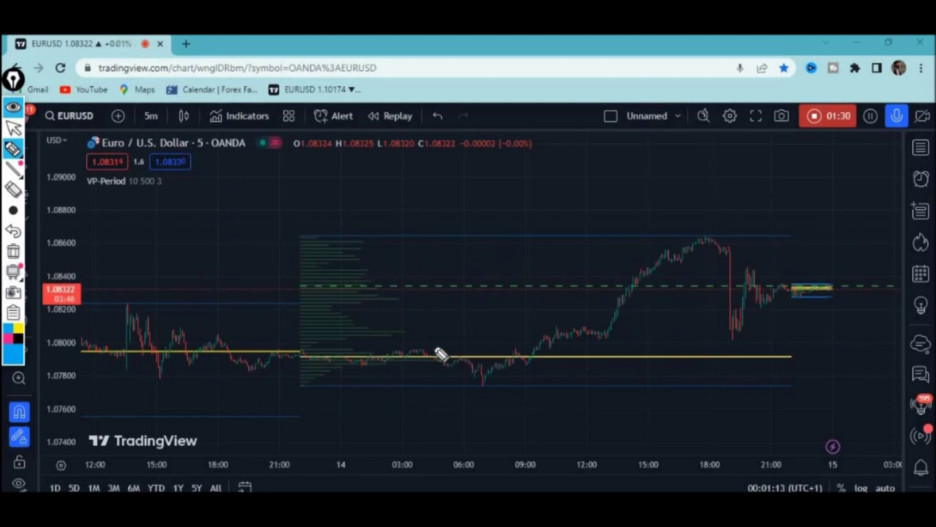
pyautogui.moveTo(409, 344)
pyautogui.mouseDown()
pyautogui.moveTo(449, 350)
pyautogui.moveTo(418, 388)
pyautogui.moveTo(408, 385)
pyautogui.mouseUp()
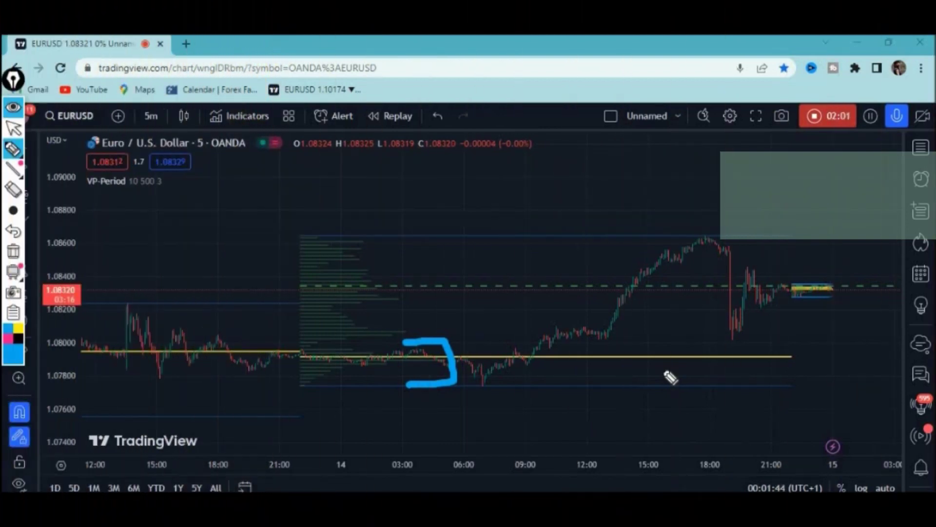
pyautogui.click(13, 251)
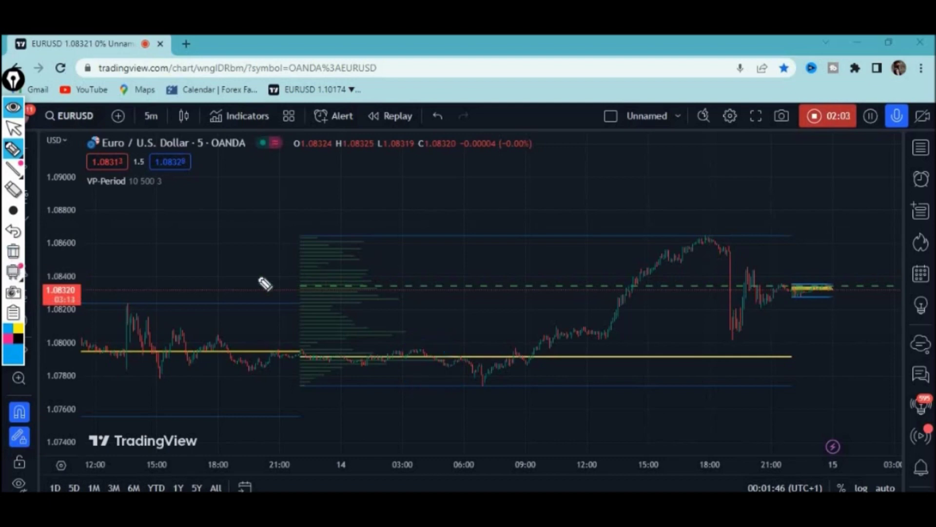
# Step: Outline the price range around the 14 June yellow line, sketch the stepped rise out of it, and clear the pen marks
pyautogui.click(13, 127)
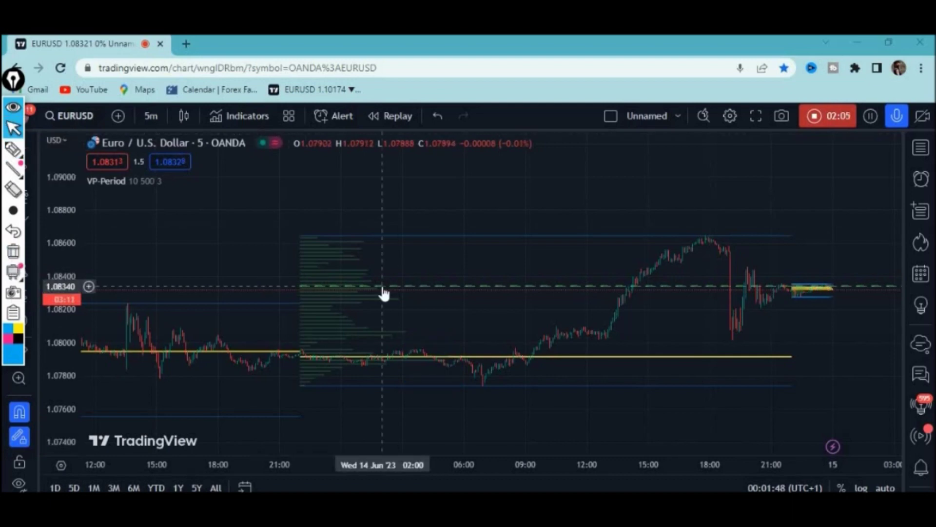
pyautogui.moveTo(262, 244); pyautogui.dragTo(212, 288)
pyautogui.click(13, 149)
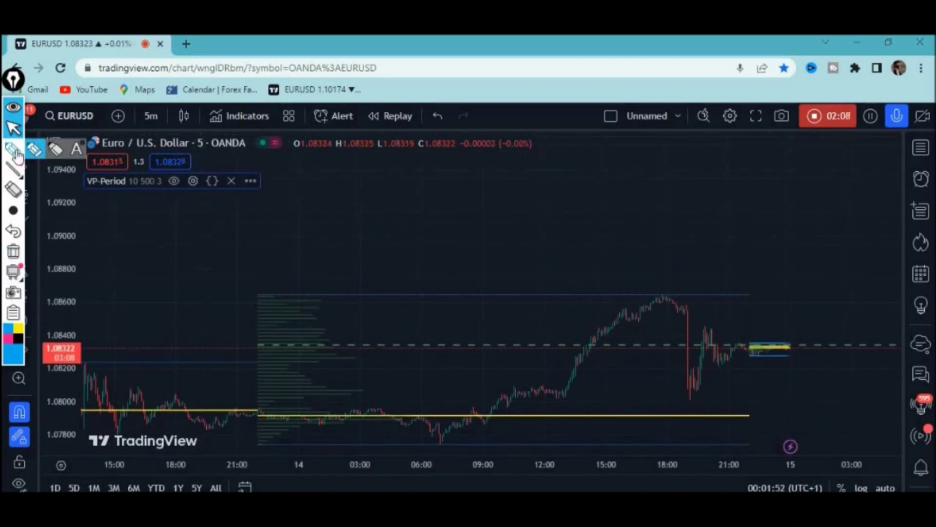
pyautogui.moveTo(222, 407)
pyautogui.mouseDown()
pyautogui.moveTo(404, 403)
pyautogui.moveTo(475, 441)
pyautogui.moveTo(333, 473)
pyautogui.mouseUp()
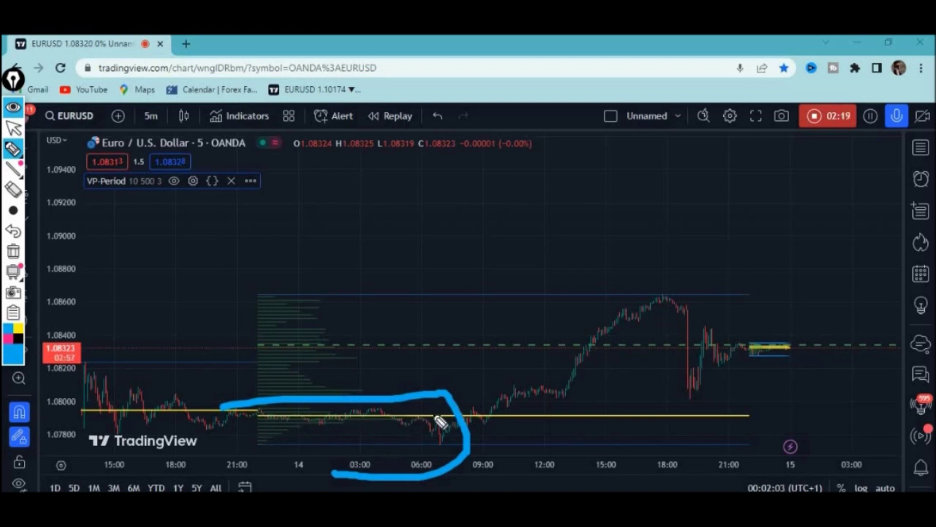
pyautogui.moveTo(468, 396)
pyautogui.mouseDown()
pyautogui.moveTo(500, 359)
pyautogui.moveTo(551, 341)
pyautogui.moveTo(583, 269)
pyautogui.mouseUp()
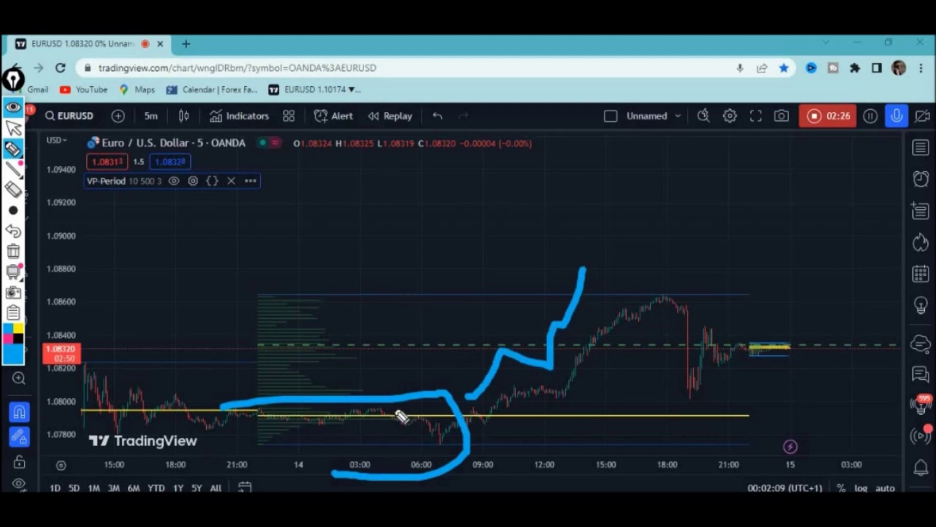
pyautogui.moveTo(388, 432)
pyautogui.mouseDown()
pyautogui.moveTo(412, 433)
pyautogui.moveTo(418, 456)
pyautogui.mouseUp()
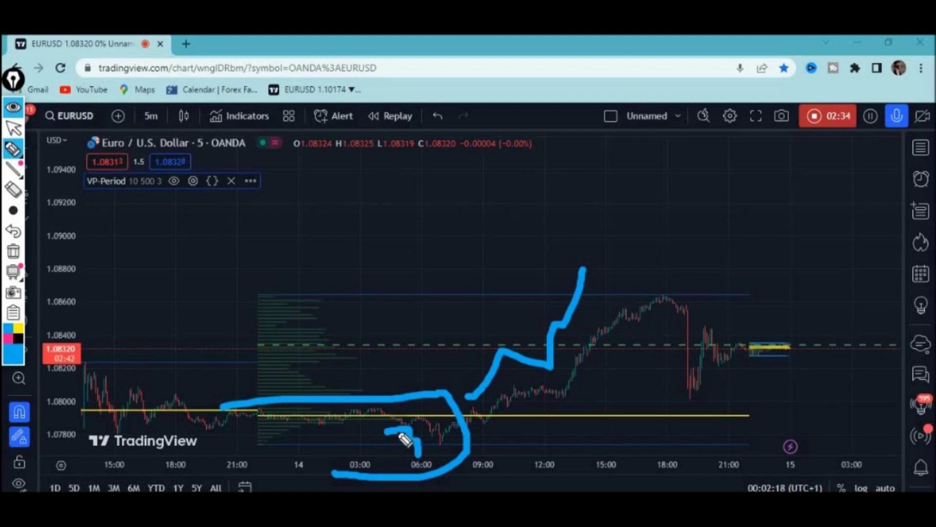
pyautogui.click(13, 253)
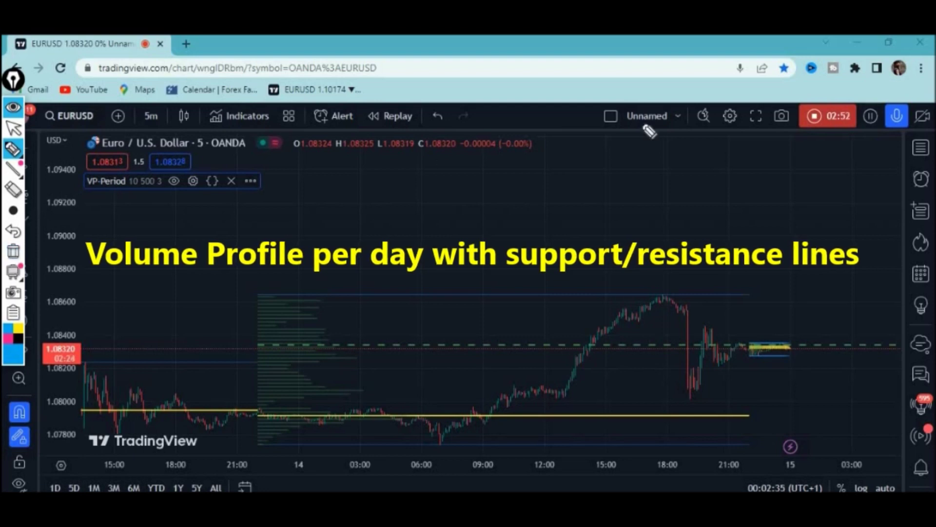
# Step: Draw a pen arrow down to the newest daily profile, circle that profile, and clear the marks
pyautogui.moveTo(750, 213)
pyautogui.mouseDown()
pyautogui.moveTo(842, 325)
pyautogui.moveTo(867, 298)
pyautogui.mouseUp()
pyautogui.moveTo(755, 309)
pyautogui.mouseDown()
pyautogui.moveTo(734, 403)
pyautogui.moveTo(803, 366)
pyautogui.mouseUp()
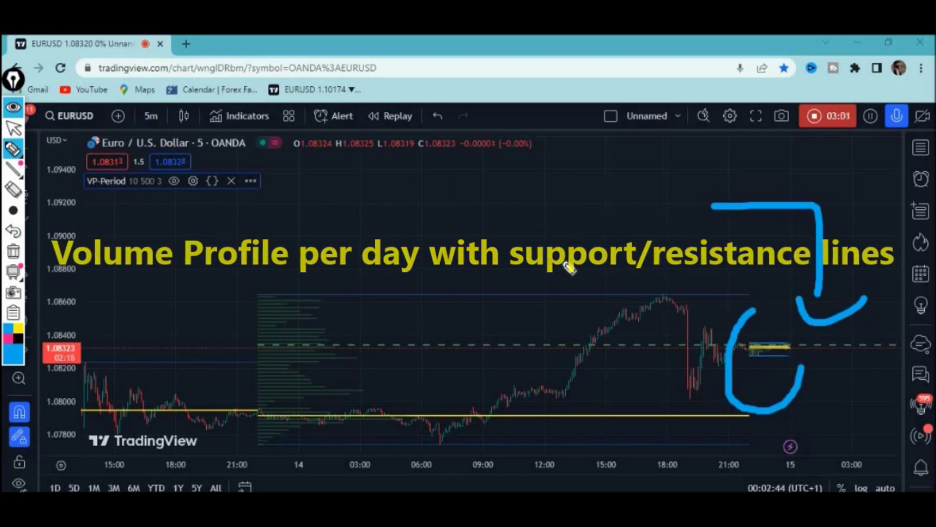
pyautogui.click(13, 251)
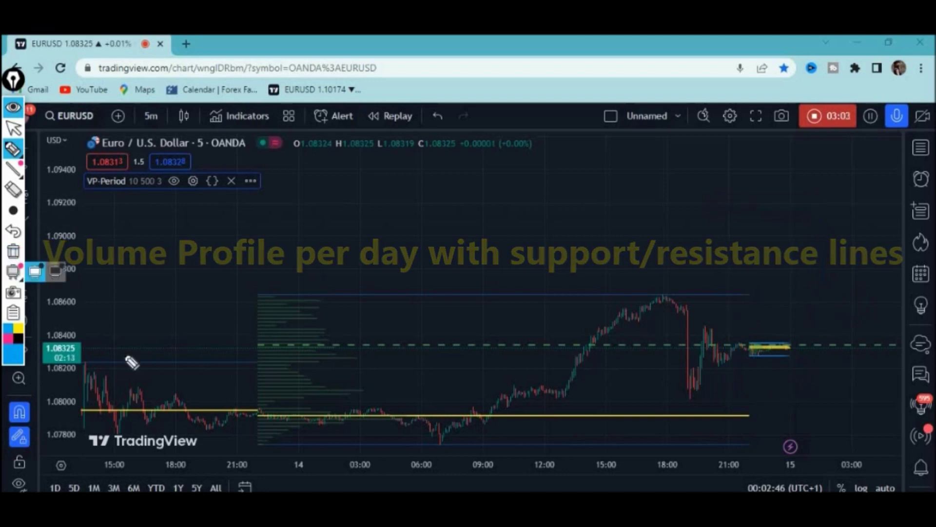
# Step: Search the indicators for "volume profile per day" and add the community script "Volume Profile per day with support/resistance lines" to the chart
pyautogui.scroll(3, 255, 451)
pyautogui.scroll(2, 255, 451)
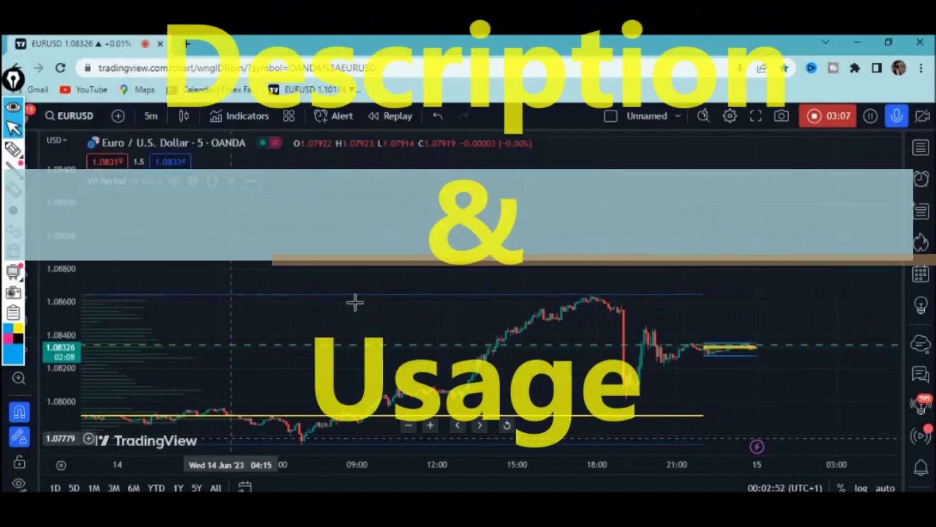
pyautogui.moveTo(431, 229); pyautogui.dragTo(474, 194)
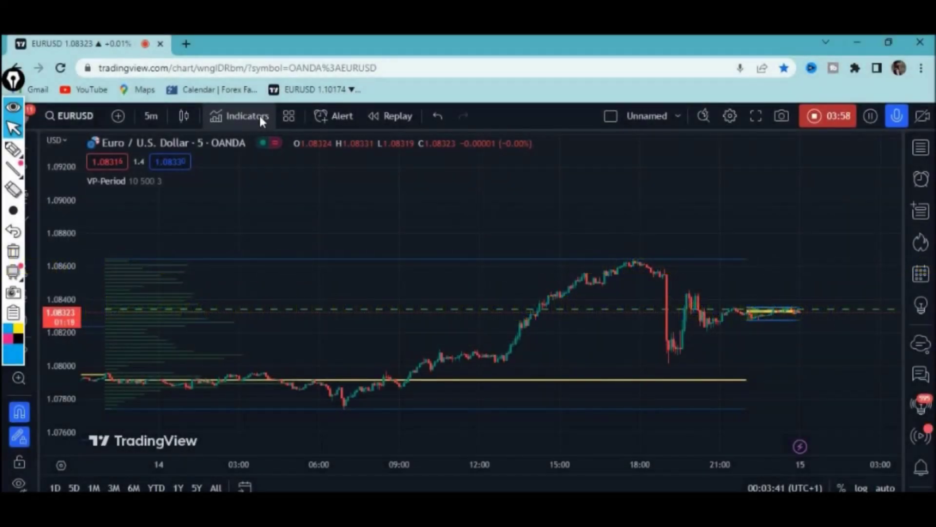
pyautogui.click(260, 117)
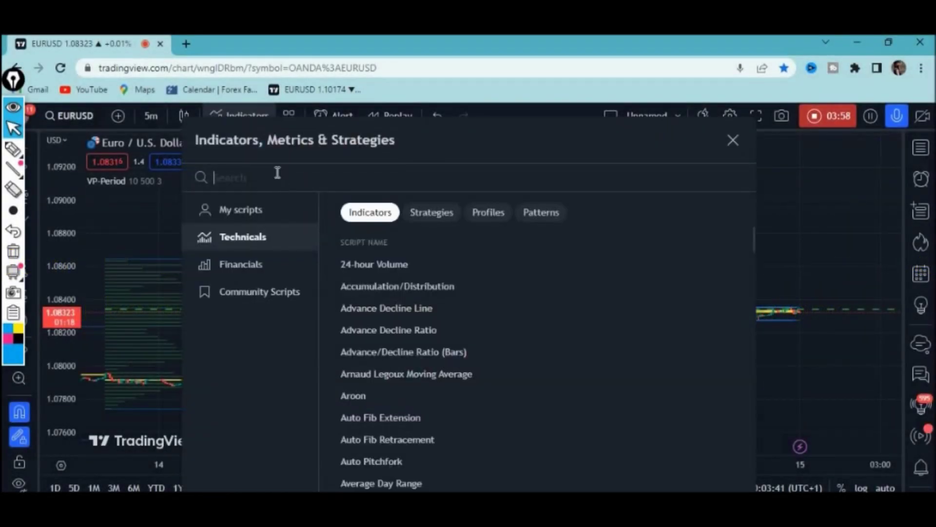
pyautogui.write('volume profile')
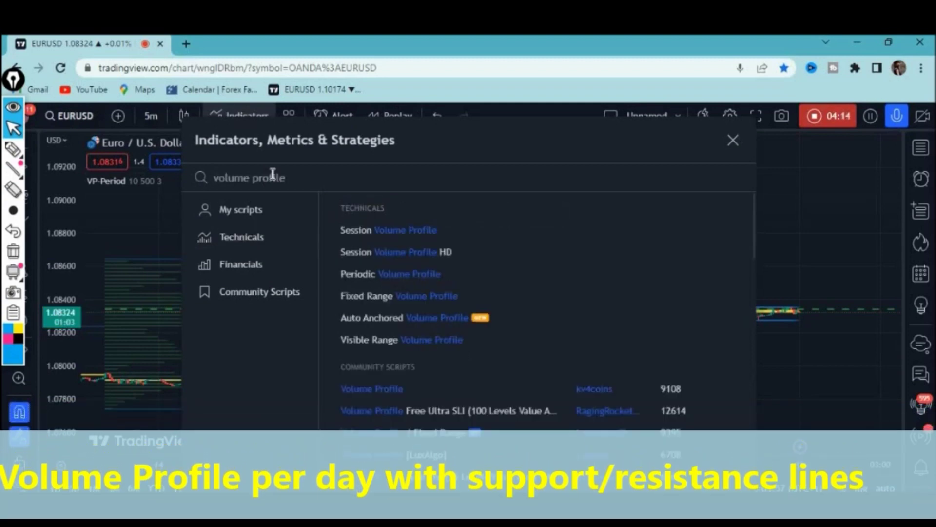
pyautogui.write('per day')
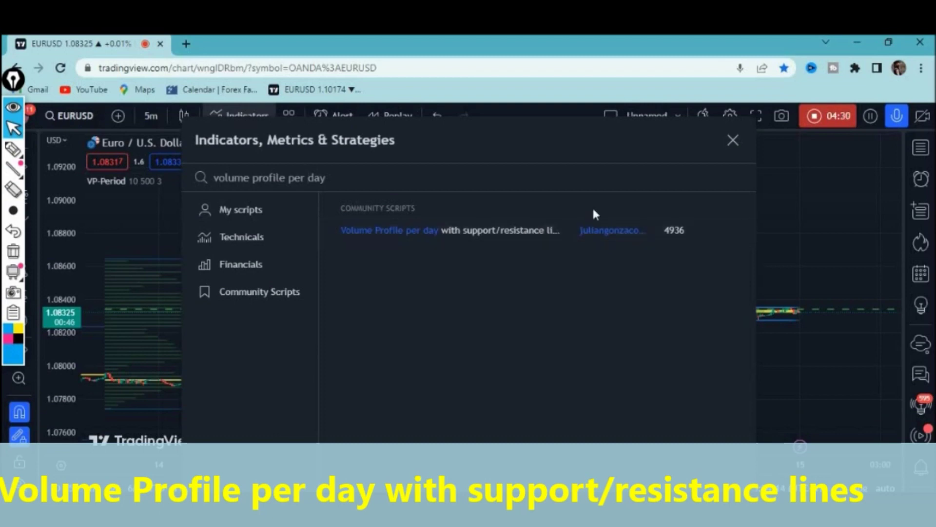
pyautogui.click(538, 233)
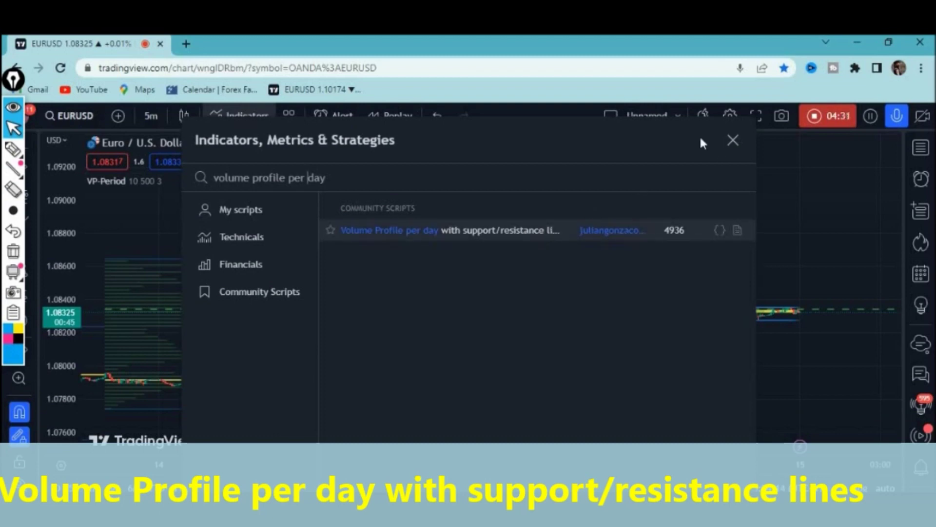
pyautogui.click(733, 141)
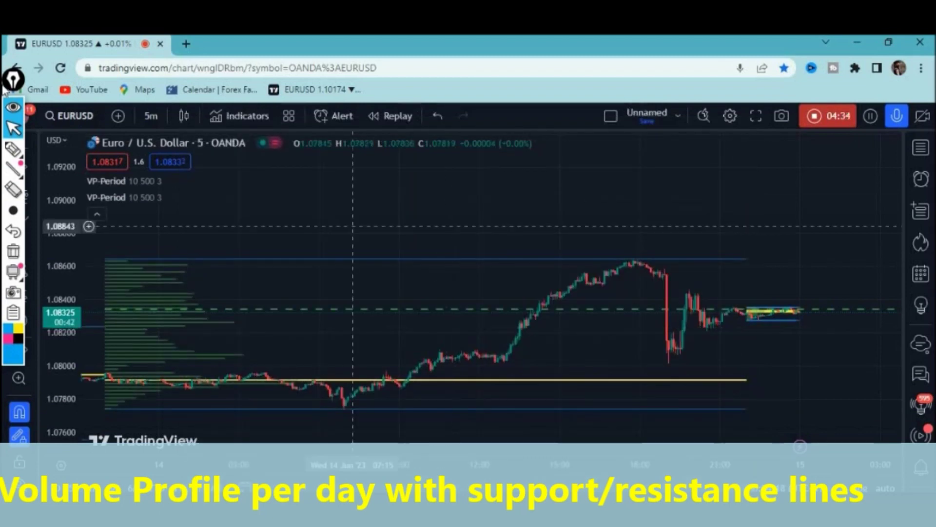
# Step: Draw a large pen bracket around the 14 June volume profile histogram
pyautogui.click(13, 149)
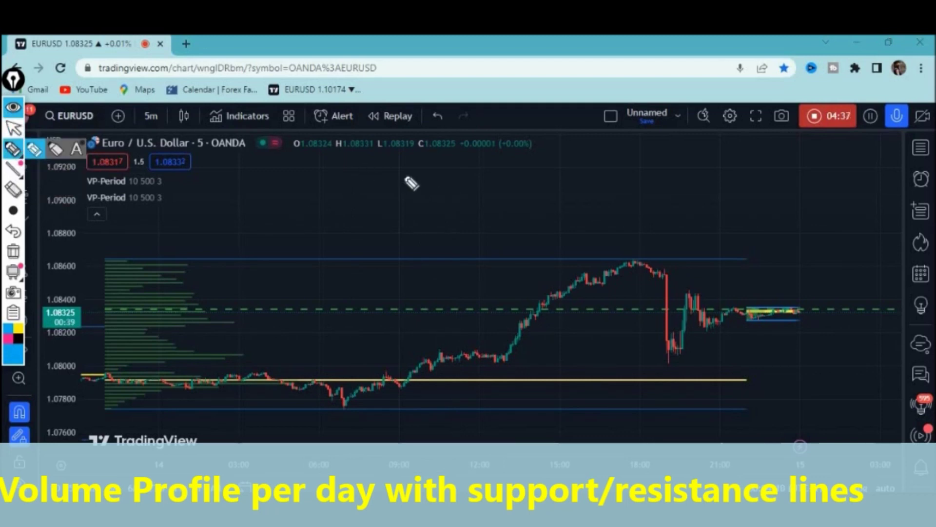
pyautogui.moveTo(175, 232); pyautogui.dragTo(311, 241)
pyautogui.moveTo(136, 437); pyautogui.dragTo(113, 428)
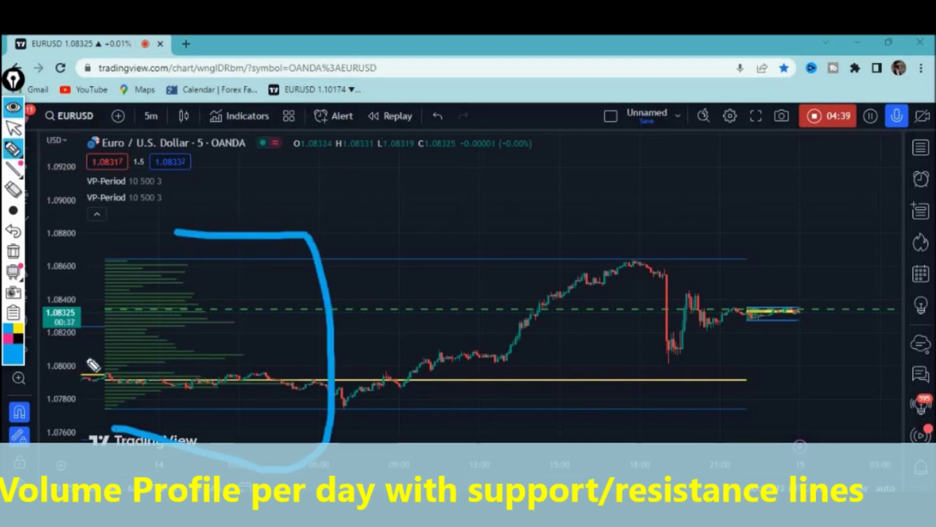
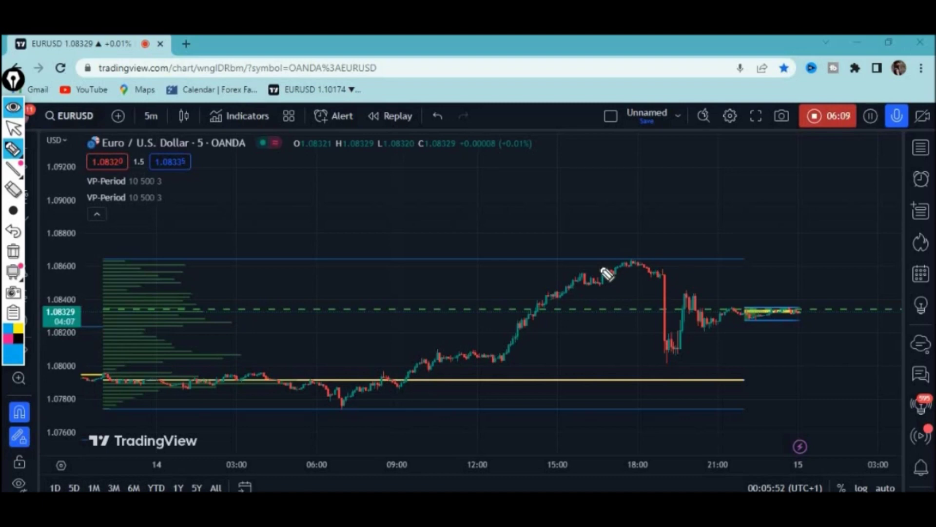
# Step: Circle the newest daily profile, sketch one upward and one downward breakout path from it, and clear the pen marks
pyautogui.moveTo(694, 278)
pyautogui.mouseDown()
pyautogui.moveTo(823, 361)
pyautogui.moveTo(664, 287)
pyautogui.mouseUp()
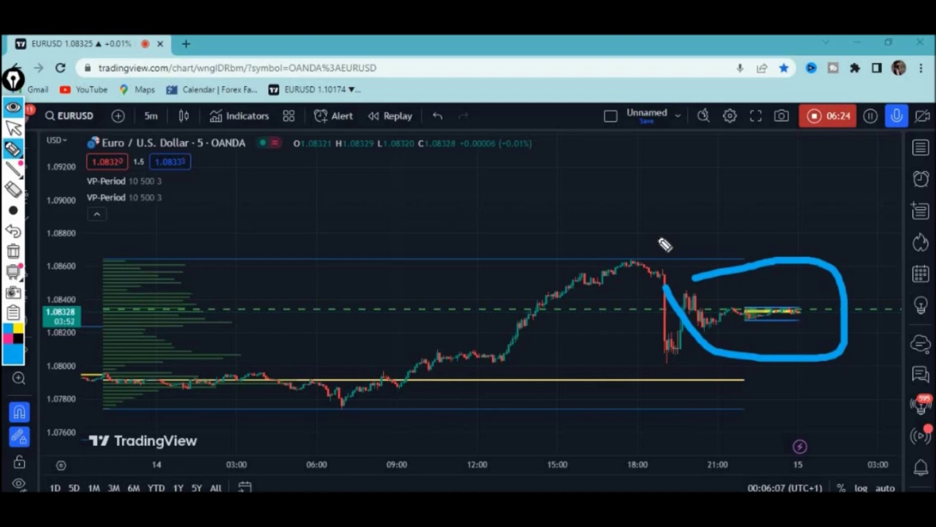
pyautogui.moveTo(769, 291)
pyautogui.mouseDown()
pyautogui.moveTo(781, 296)
pyautogui.moveTo(854, 194)
pyautogui.mouseUp()
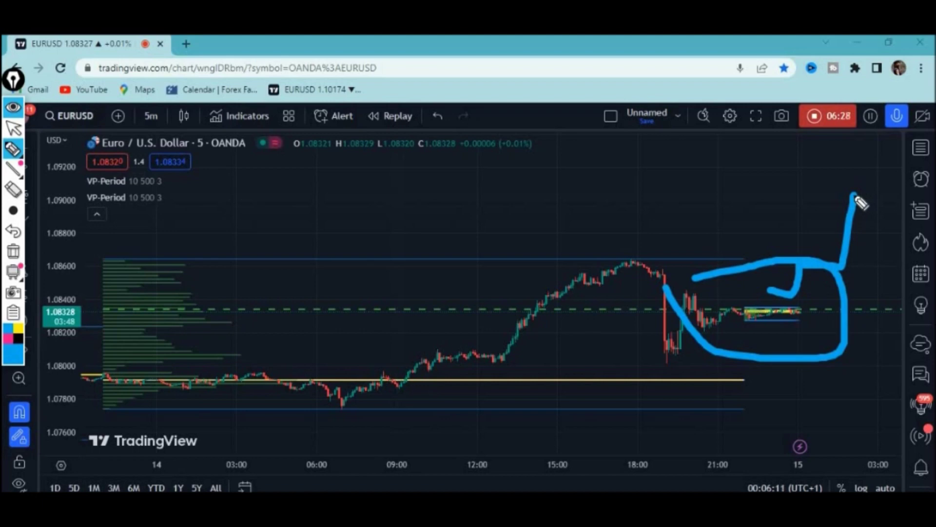
pyautogui.moveTo(790, 333)
pyautogui.mouseDown()
pyautogui.moveTo(824, 339)
pyautogui.moveTo(852, 442)
pyautogui.mouseUp()
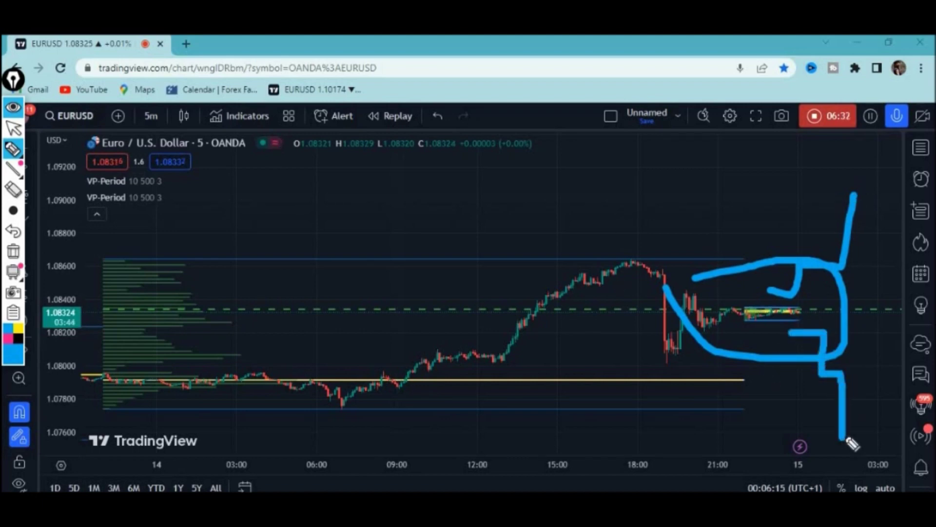
pyautogui.click(13, 251)
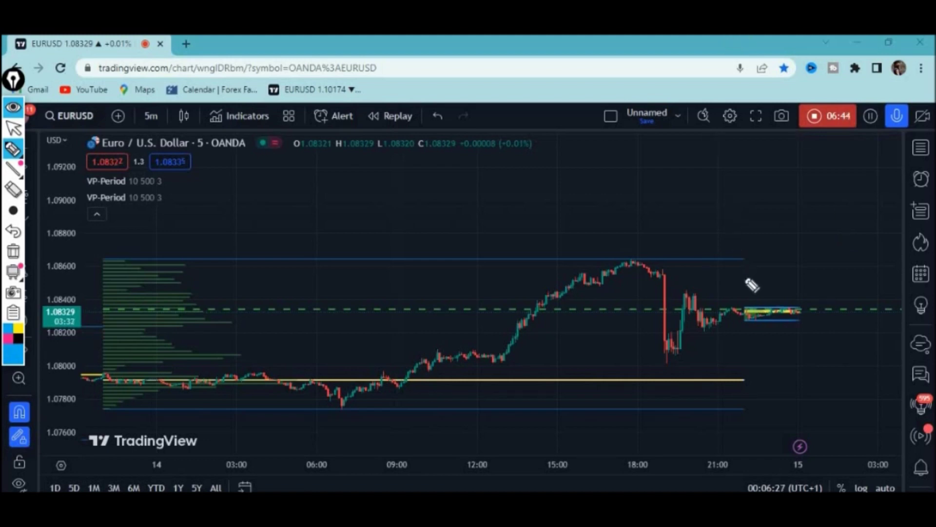
# Step: Sketch a price path from the newest profile that spikes up, falls back to the profile's lines, and climbs again
pyautogui.moveTo(760, 301); pyautogui.dragTo(765, 289)
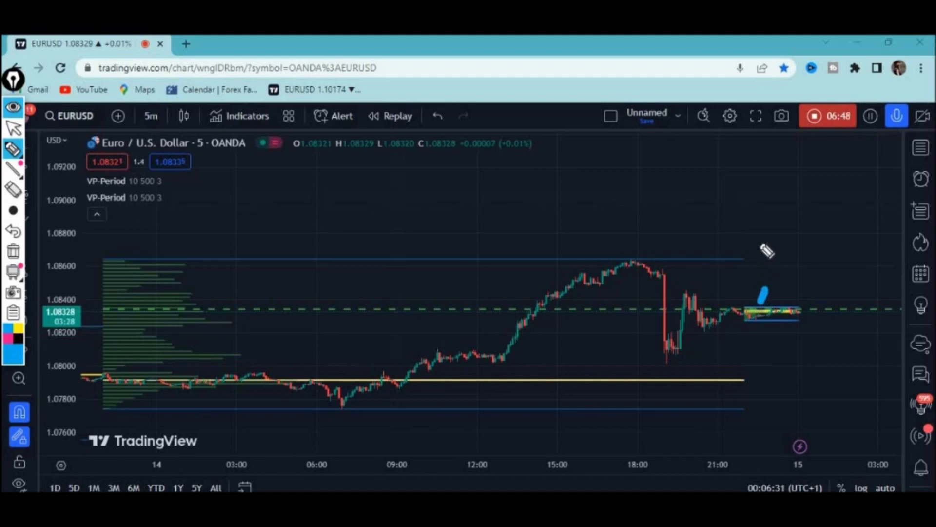
pyautogui.moveTo(761, 302)
pyautogui.mouseDown()
pyautogui.moveTo(780, 202)
pyautogui.moveTo(786, 300)
pyautogui.mouseUp()
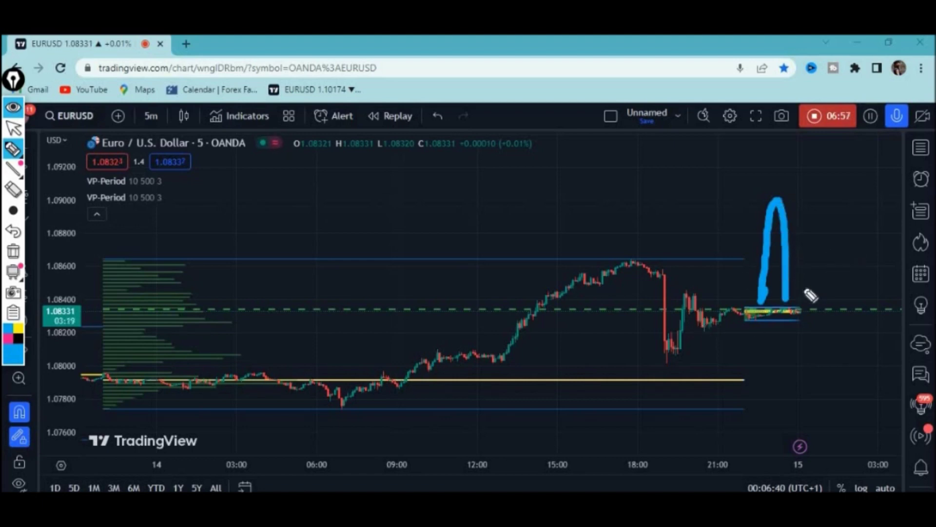
pyautogui.moveTo(790, 308)
pyautogui.mouseDown()
pyautogui.moveTo(811, 302)
pyautogui.moveTo(814, 320)
pyautogui.moveTo(831, 291)
pyautogui.mouseUp()
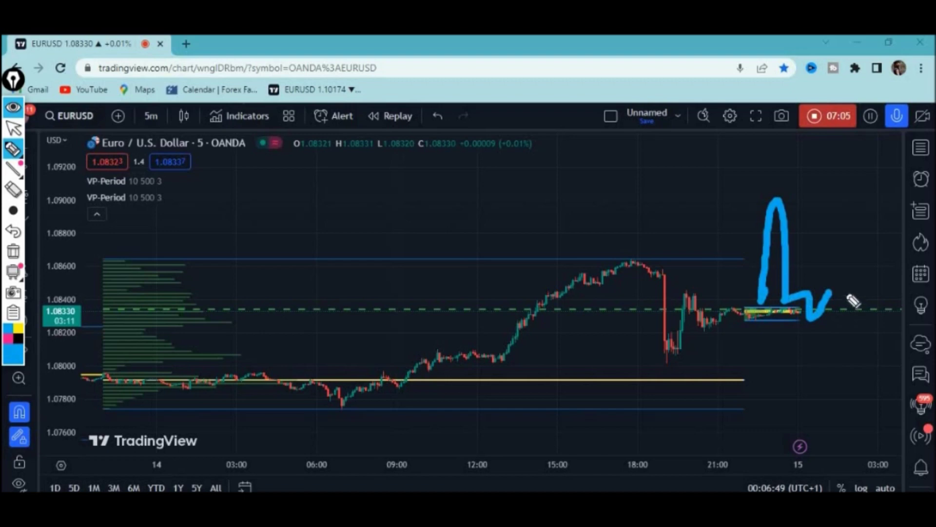
pyautogui.moveTo(840, 292)
pyautogui.mouseDown()
pyautogui.moveTo(886, 246)
pyautogui.moveTo(888, 195)
pyautogui.mouseUp()
pyautogui.click(13, 215)
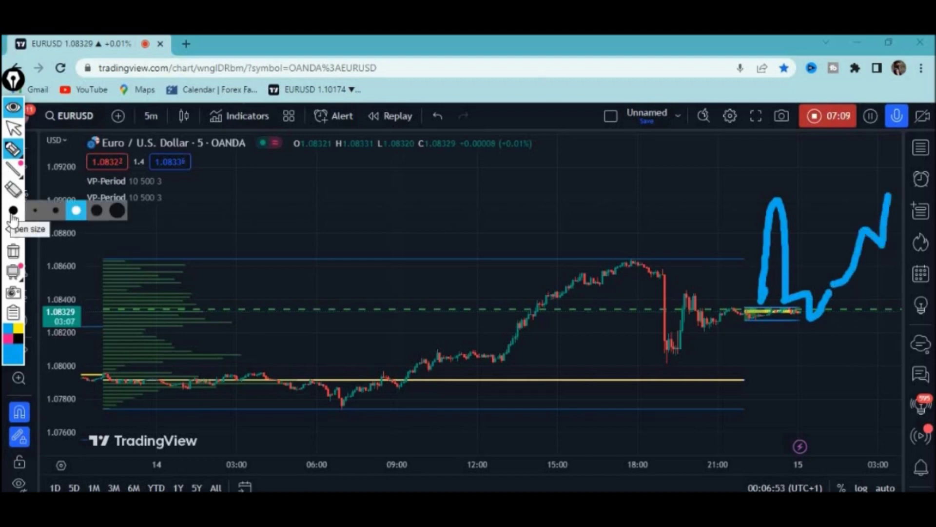
# Step: Clear the sketched price path and switch the EURUSD chart to the 30-minute timeframe
pyautogui.click(13, 251)
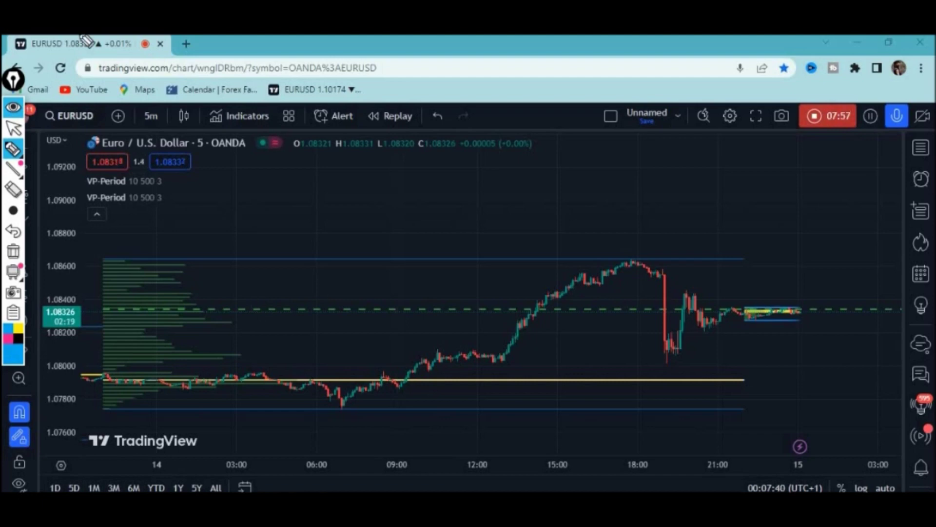
pyautogui.moveTo(19, 159)
pyautogui.click(14, 127)
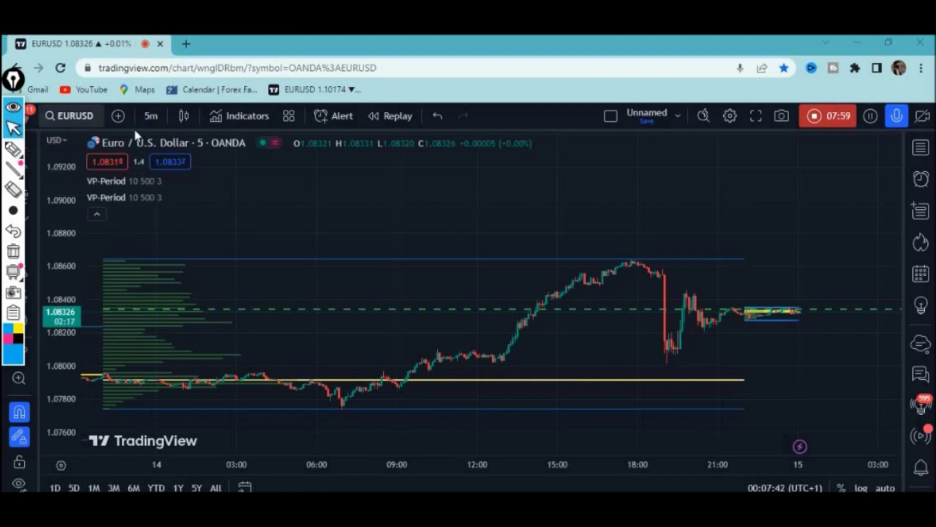
pyautogui.click(153, 115)
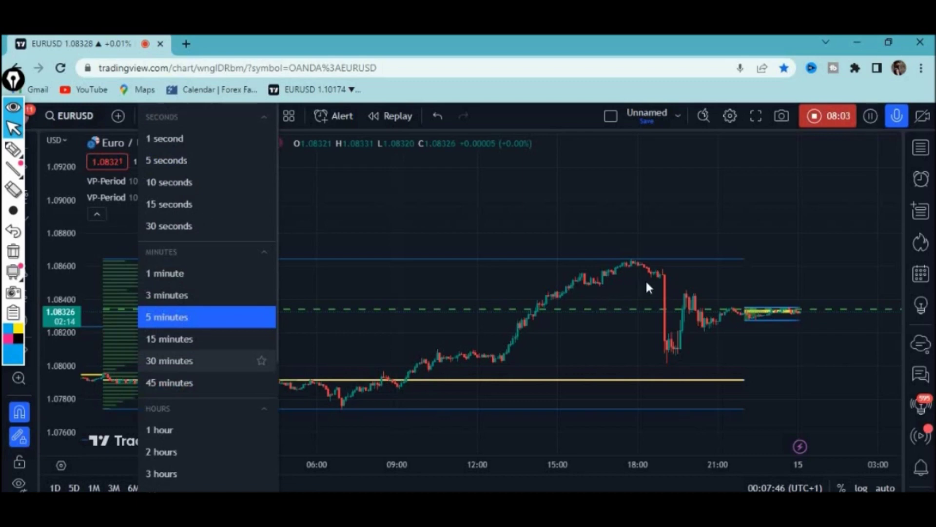
pyautogui.click(161, 360)
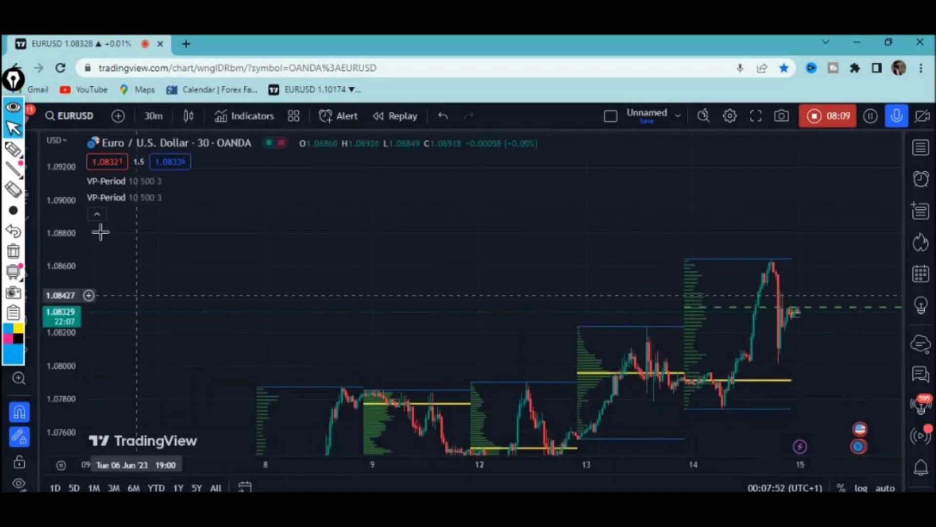
# Step: Mark the newest candles with the pen, draw an arrow from the 13 June candles to the 14 June yellow line, and clear both marks
pyautogui.click(22, 153)
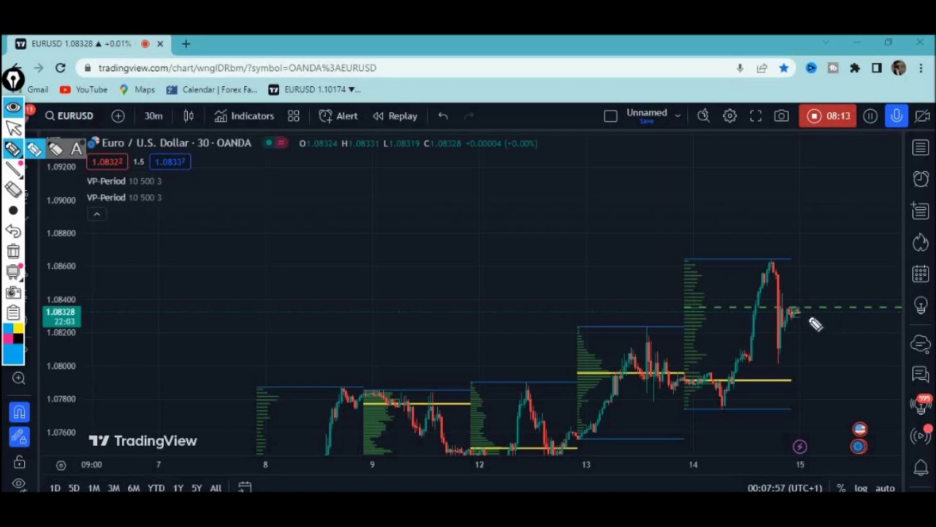
pyautogui.moveTo(822, 222)
pyautogui.mouseDown()
pyautogui.moveTo(809, 291)
pyautogui.moveTo(795, 306)
pyautogui.mouseUp()
pyautogui.click(13, 250)
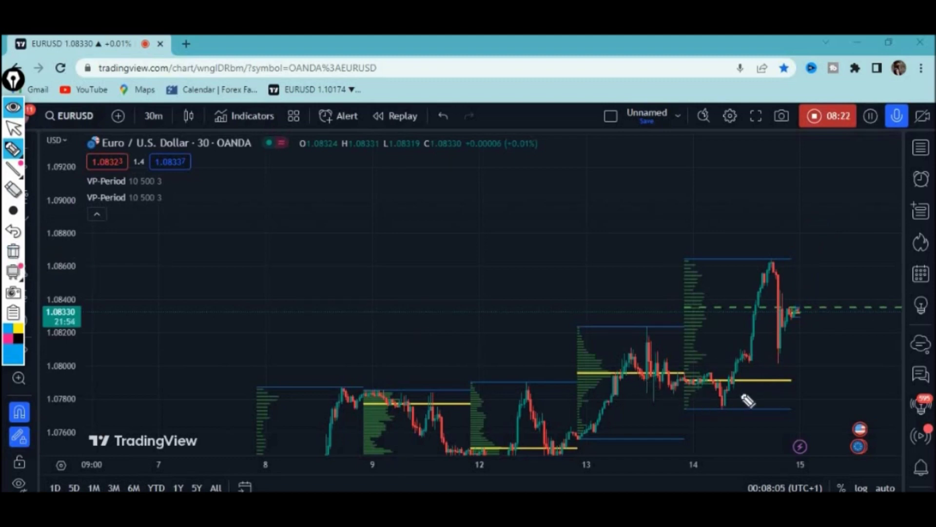
pyautogui.moveTo(650, 360)
pyautogui.mouseDown()
pyautogui.moveTo(703, 354)
pyautogui.moveTo(718, 386)
pyautogui.mouseUp()
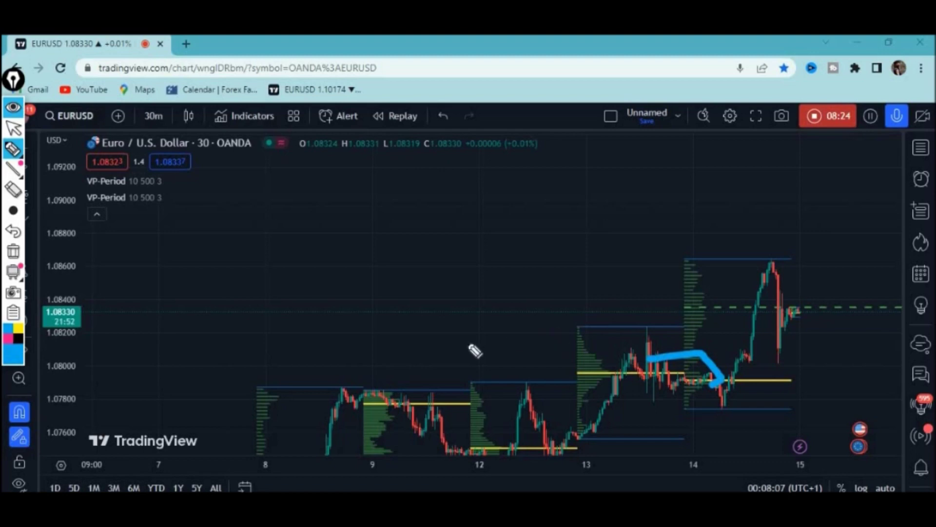
pyautogui.click(12, 242)
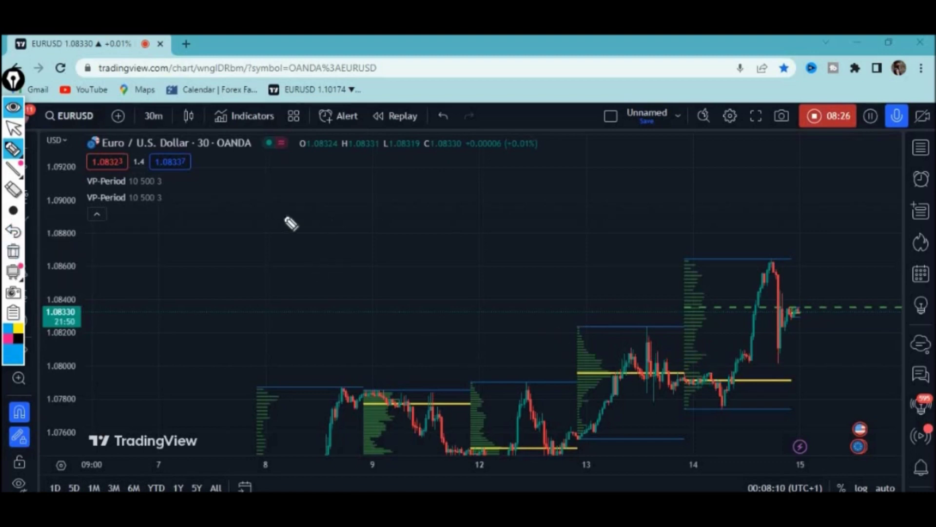
# Step: Draw a pen bracket beside the latest candles from the 14 June profile's upper line to its yellow line, and clear it
pyautogui.click(21, 139)
pyautogui.moveTo(479, 238); pyautogui.dragTo(556, 163)
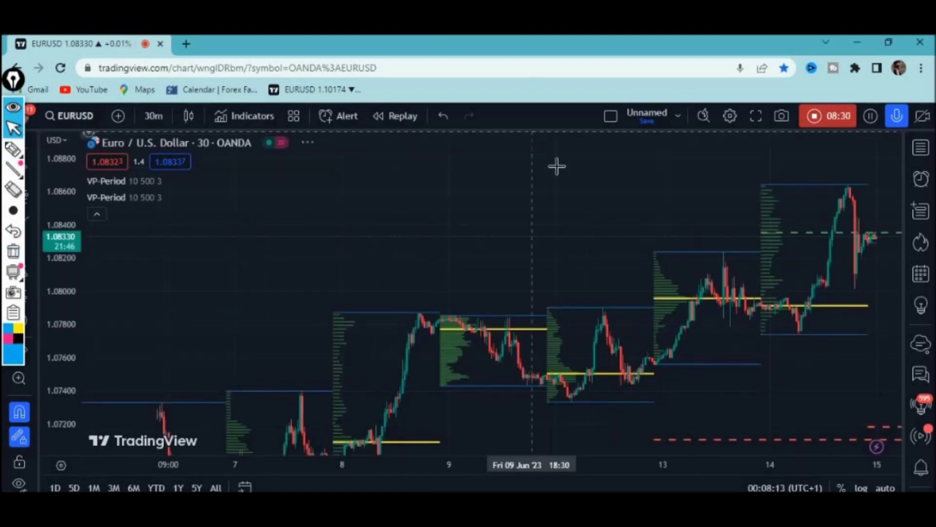
pyautogui.moveTo(523, 215); pyautogui.dragTo(496, 189)
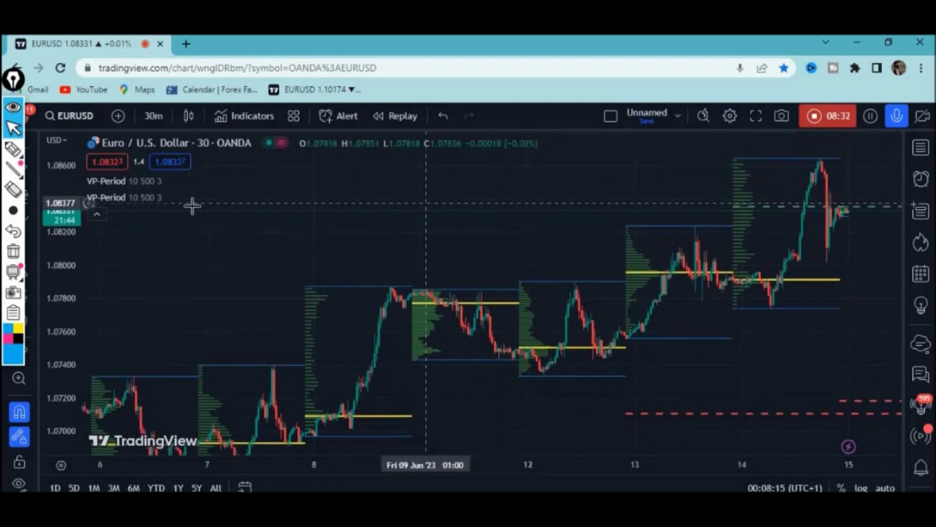
pyautogui.moveTo(64, 161); pyautogui.dragTo(68, 347)
pyautogui.moveTo(400, 354); pyautogui.dragTo(360, 345)
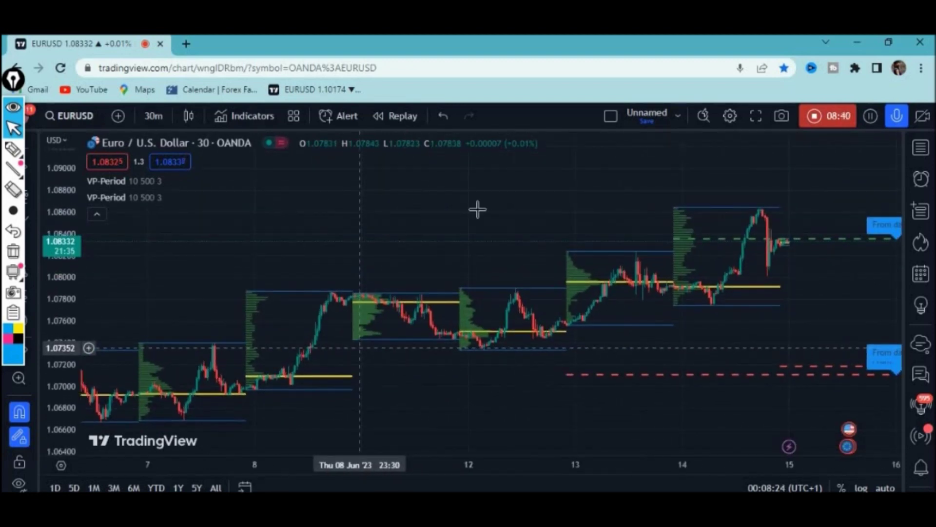
pyautogui.click(13, 149)
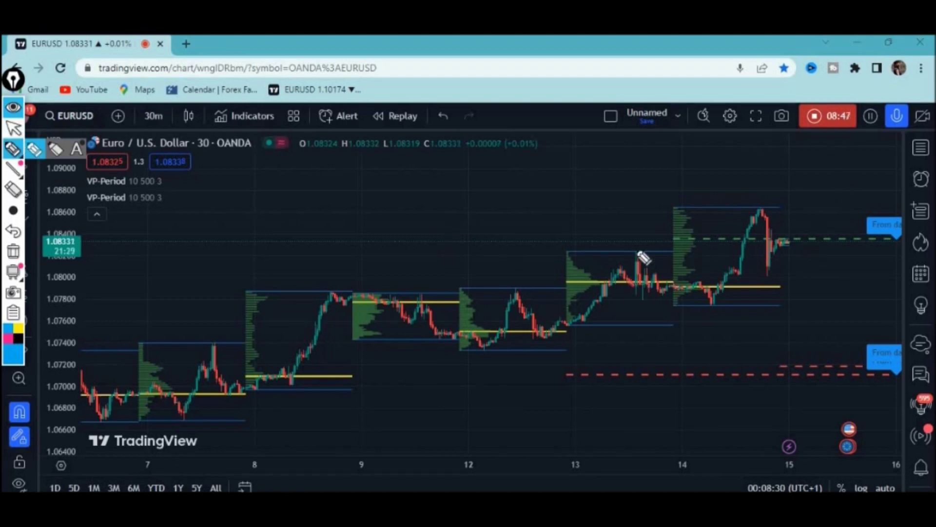
pyautogui.moveTo(790, 241)
pyautogui.mouseDown()
pyautogui.moveTo(813, 222)
pyautogui.moveTo(802, 205)
pyautogui.moveTo(768, 203)
pyautogui.moveTo(846, 205)
pyautogui.moveTo(800, 243)
pyautogui.moveTo(814, 266)
pyautogui.moveTo(806, 278)
pyautogui.moveTo(824, 281)
pyautogui.mouseUp()
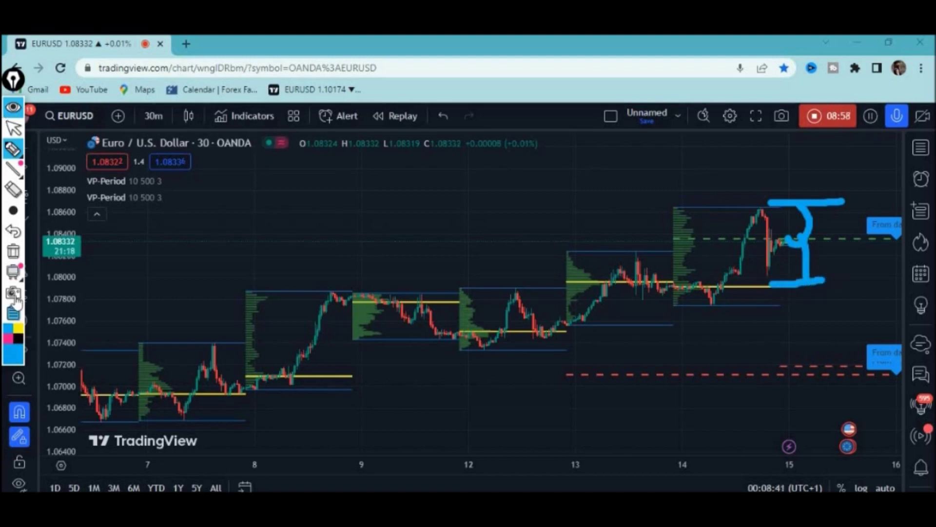
pyautogui.click(18, 250)
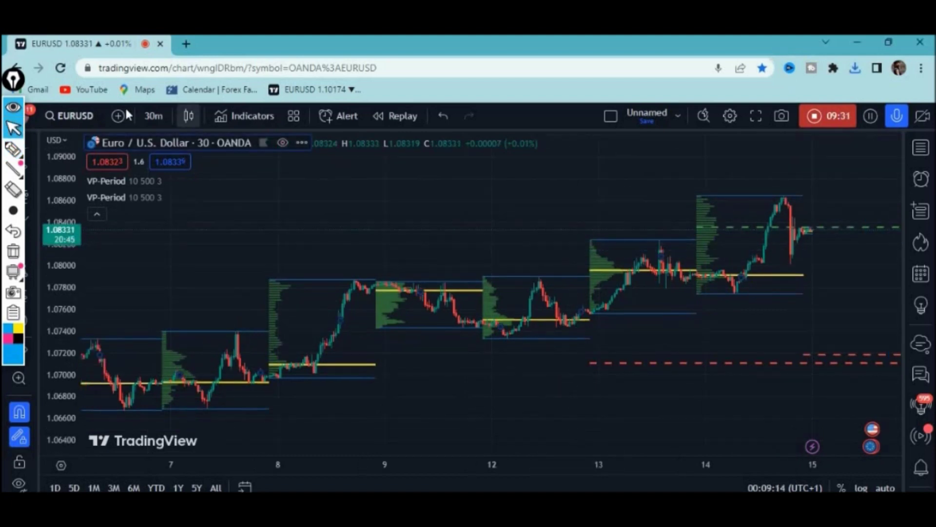
# Step: Return the chart to the 5-minute timeframe and loop the newest daily profile with a temporary pen mark
pyautogui.click(154, 116)
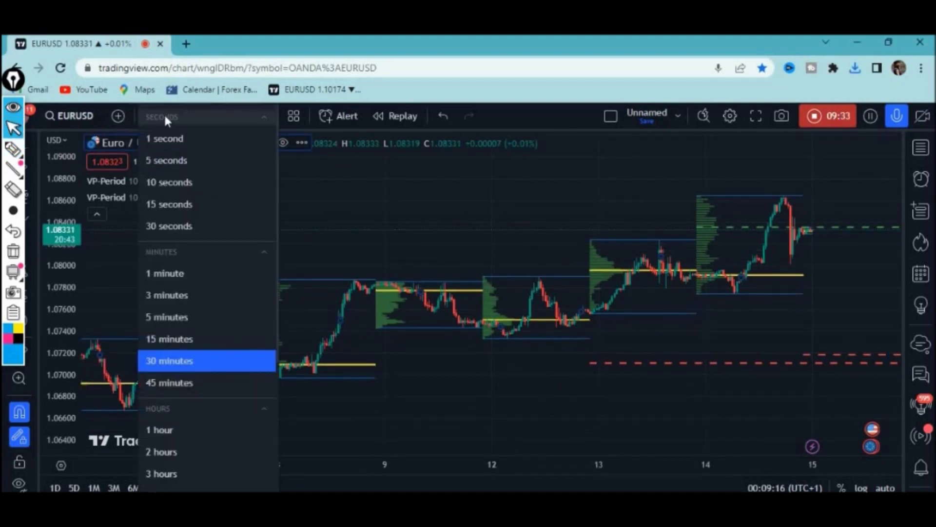
pyautogui.click(174, 318)
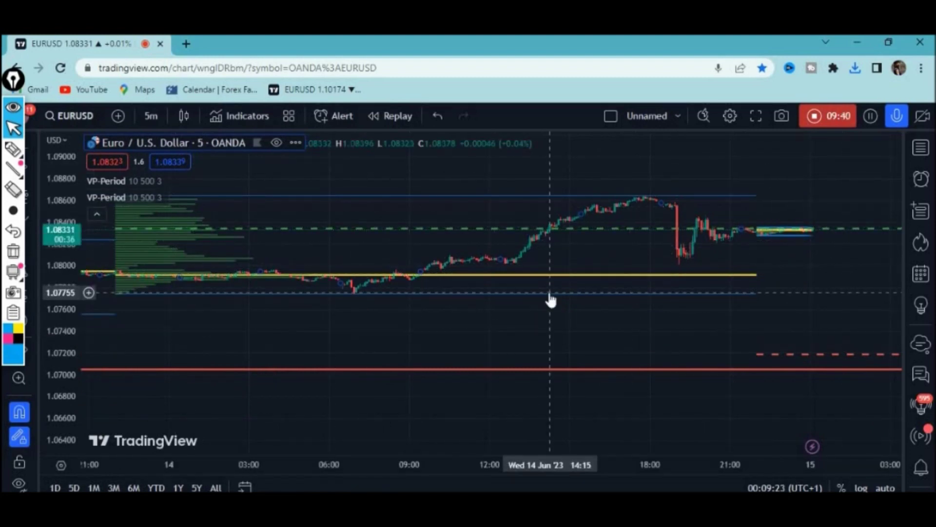
pyautogui.click(13, 149)
pyautogui.moveTo(732, 203)
pyautogui.mouseDown()
pyautogui.moveTo(869, 278)
pyautogui.moveTo(676, 209)
pyautogui.mouseUp()
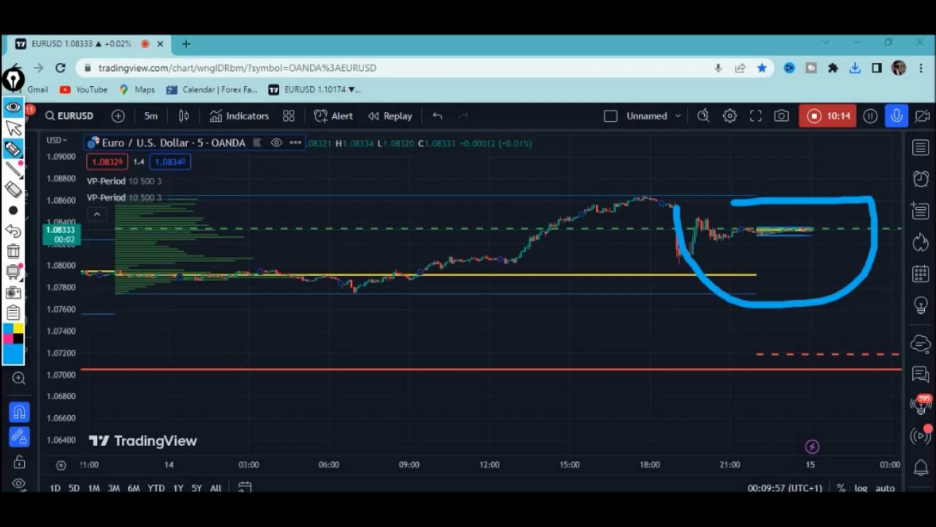
pyautogui.moveTo(10, 268)
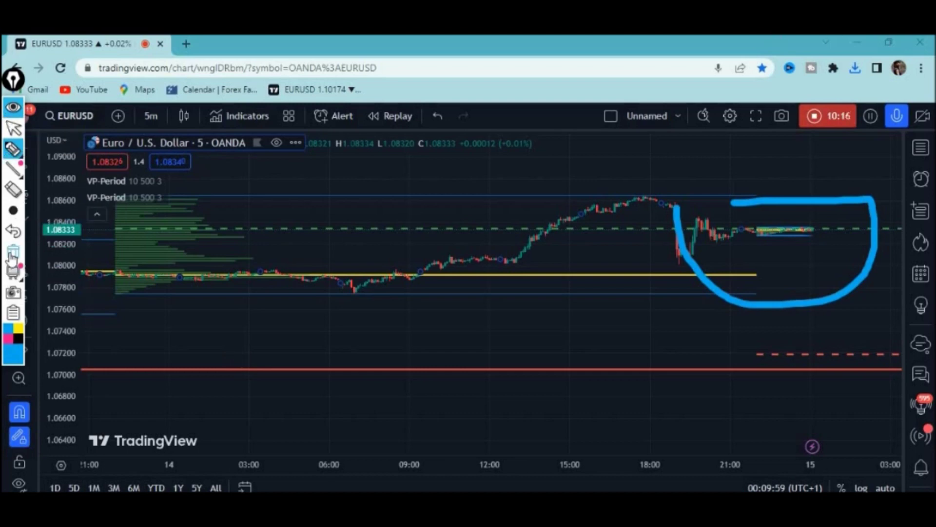
pyautogui.click(13, 251)
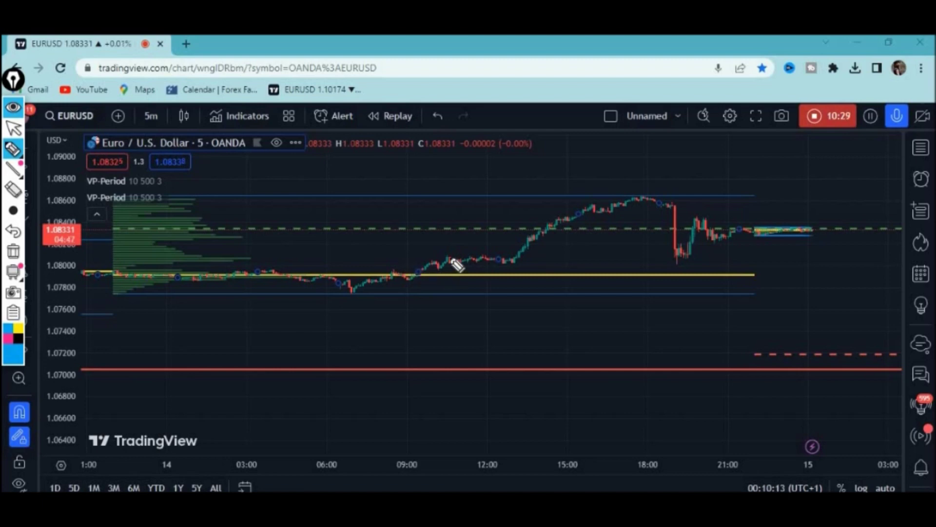
# Step: Sketch a rising stepped pen path above the 14 June candles from about 12:00 to 14:00, and clear it
pyautogui.moveTo(485, 265)
pyautogui.mouseDown()
pyautogui.moveTo(511, 226)
pyautogui.moveTo(549, 204)
pyautogui.mouseUp()
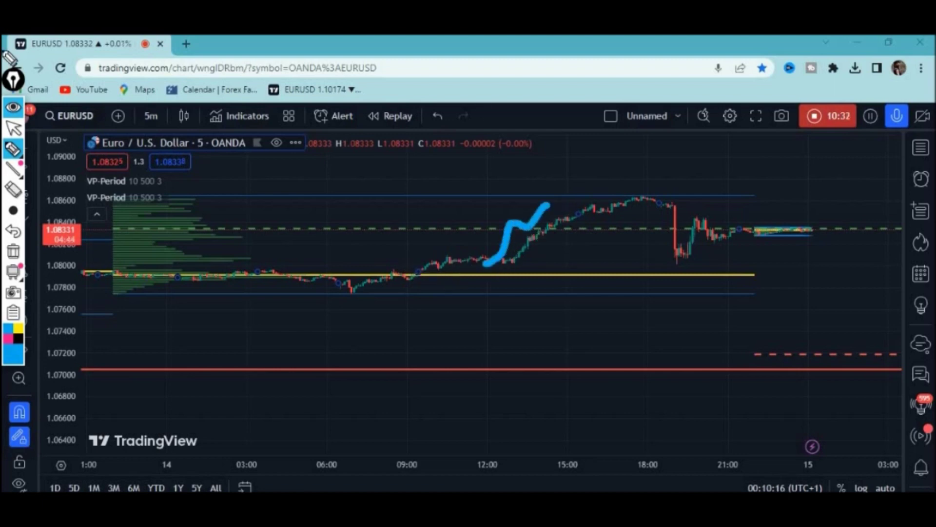
pyautogui.click(11, 259)
pyautogui.click(13, 128)
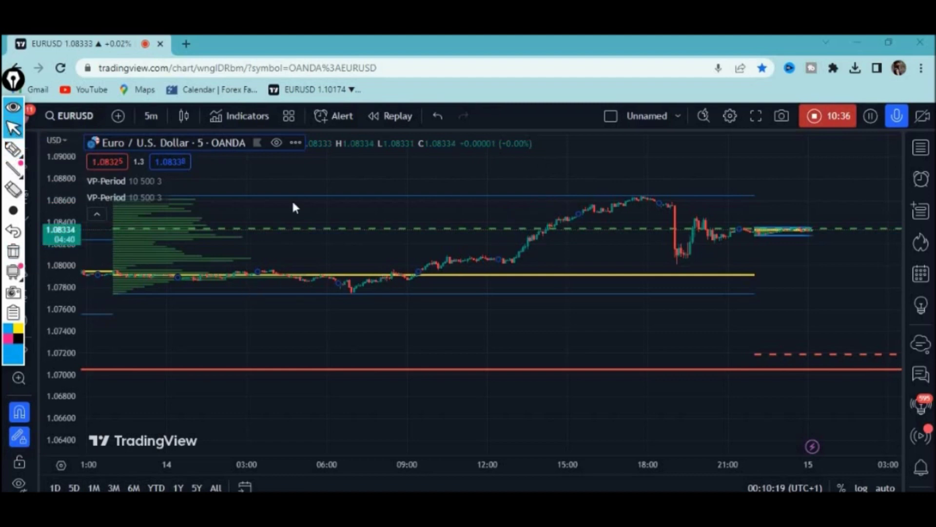
pyautogui.moveTo(396, 343); pyautogui.dragTo(405, 380)
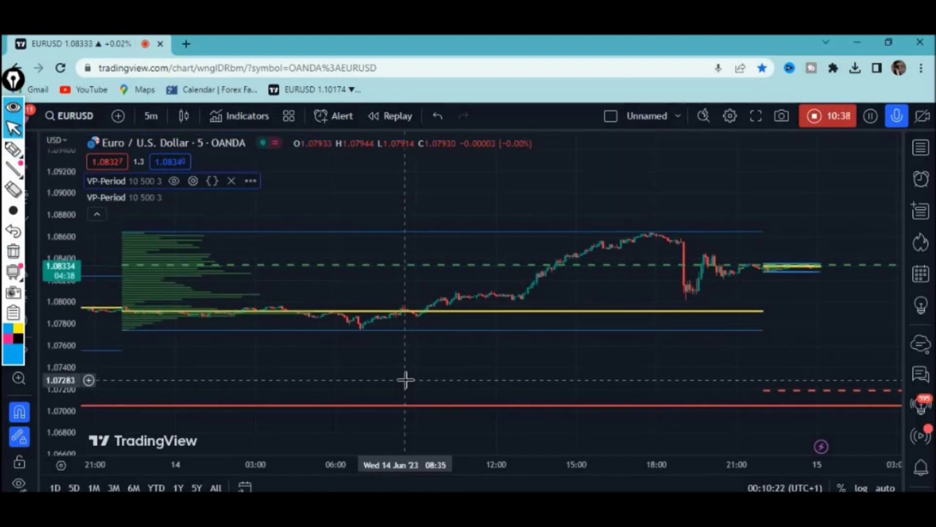